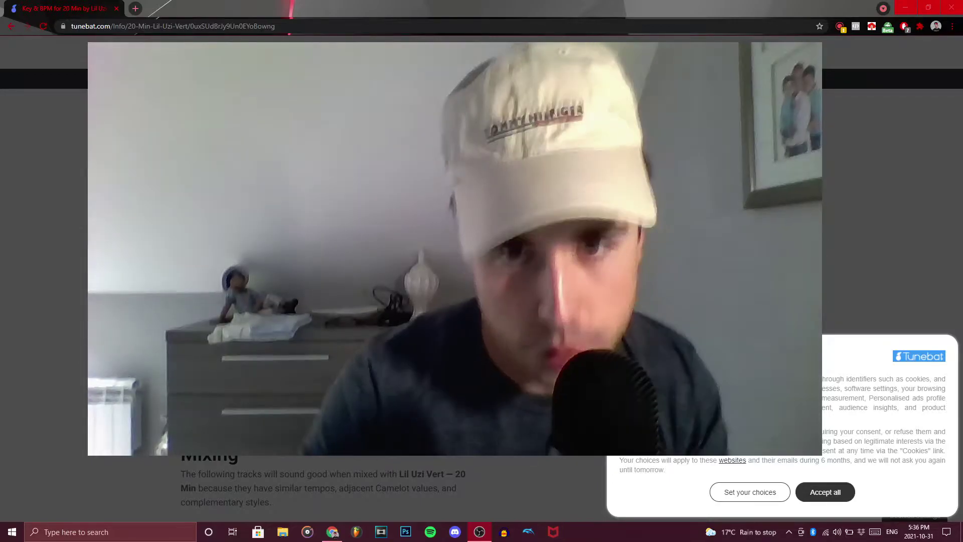
Resize the OBS webcam source to a small top-left overlay, then return to FL Studio's mixer.
{"action": "left_click_drag", "start_coordinate": [614, 266], "coordinate": [382, 140]}
{"action": "left_click", "coordinate": [356, 532]}
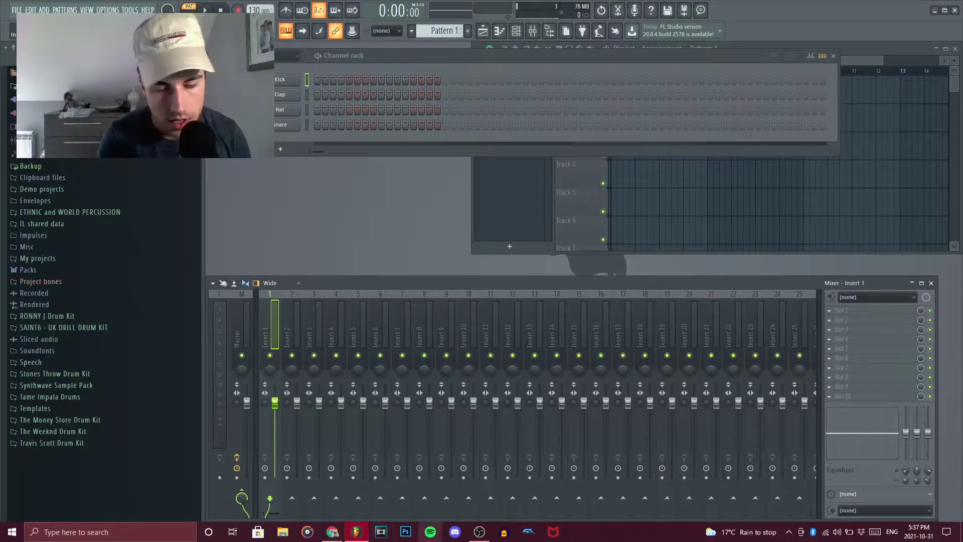
{"action": "mouse_move", "coordinate": [481, 529]}
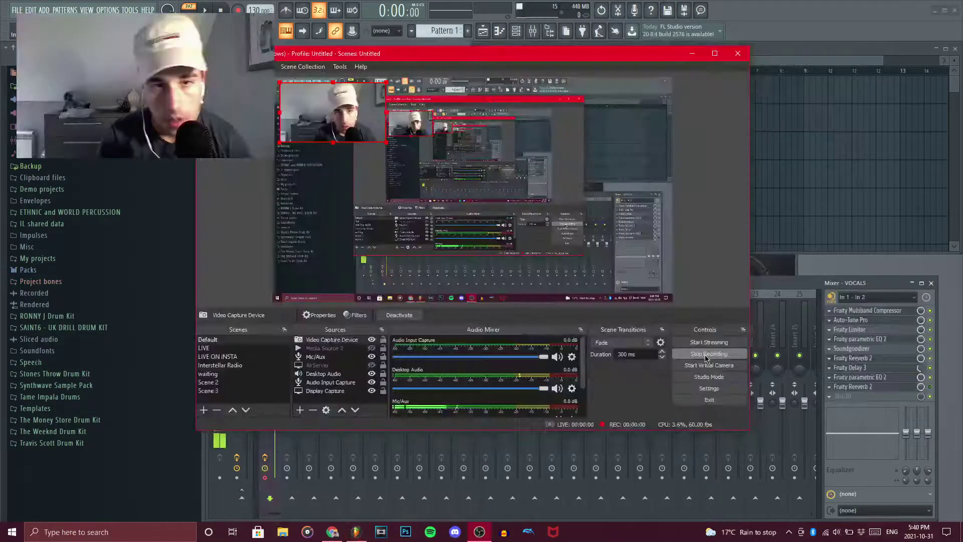
{"action": "left_click", "coordinate": [636, 237]}
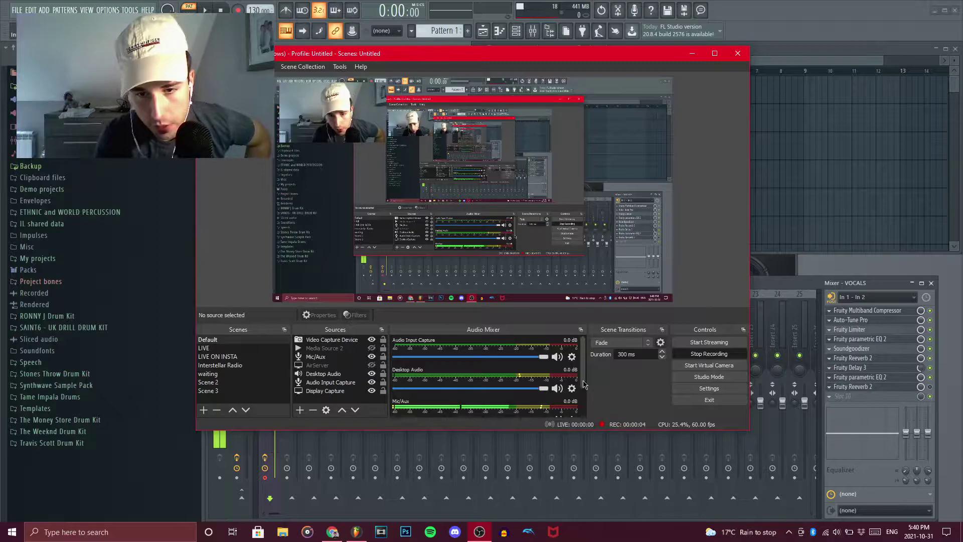
{"action": "scroll", "coordinate": [563, 389], "scroll_direction": "down", "scroll_amount": 3}
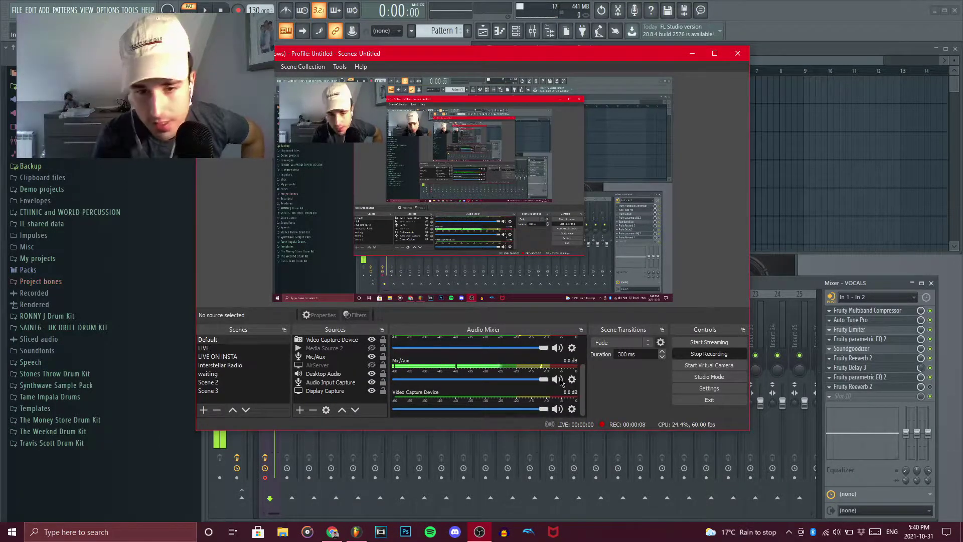
{"action": "left_click", "coordinate": [937, 379]}
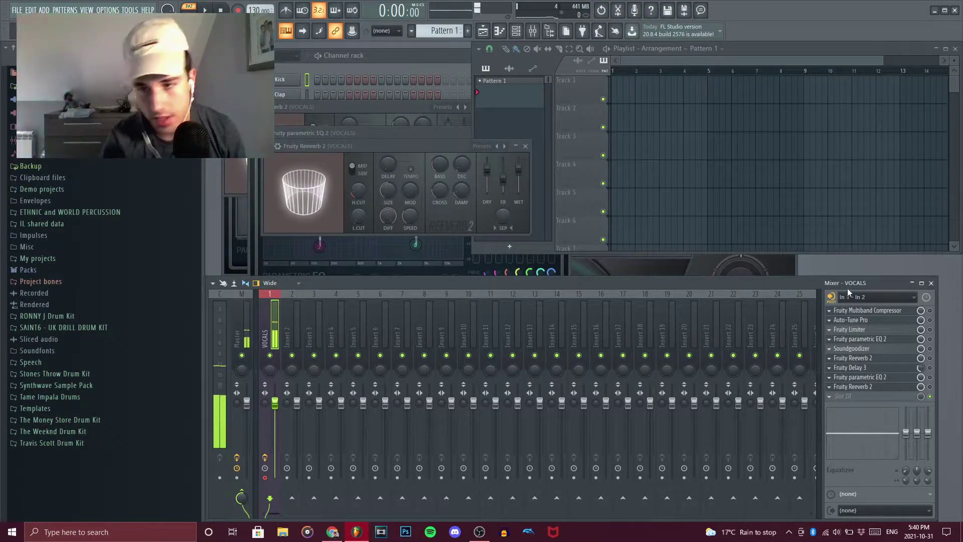
Open Auto-Tune Pro on the VOCALS insert, then switch to Chrome to check the song's key.
{"action": "left_click", "coordinate": [862, 323]}
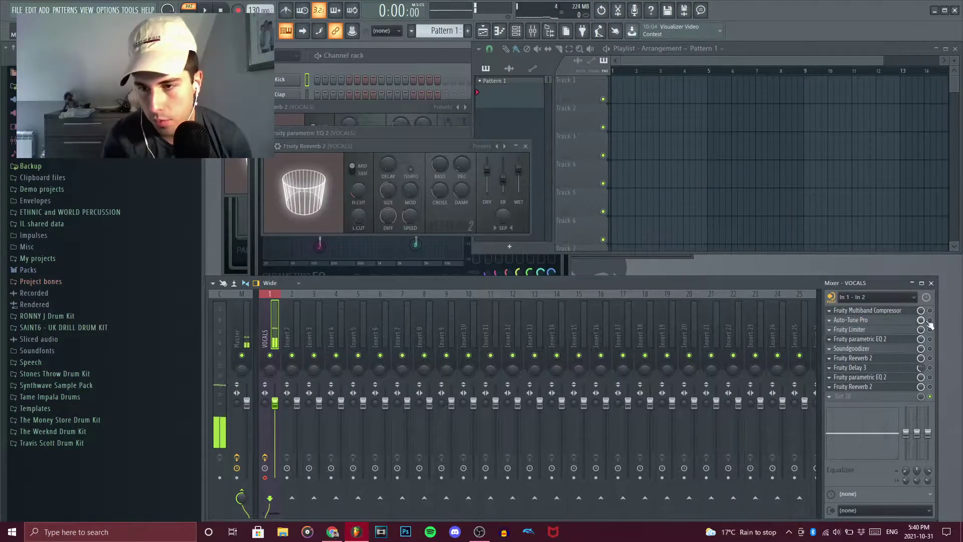
{"action": "left_click", "coordinate": [901, 324]}
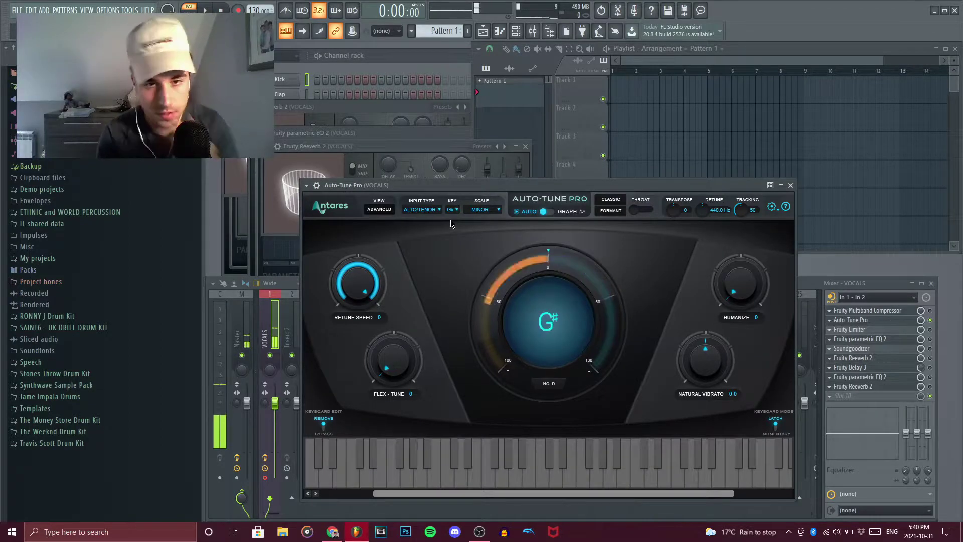
{"action": "key", "text": "alt+Tab"}
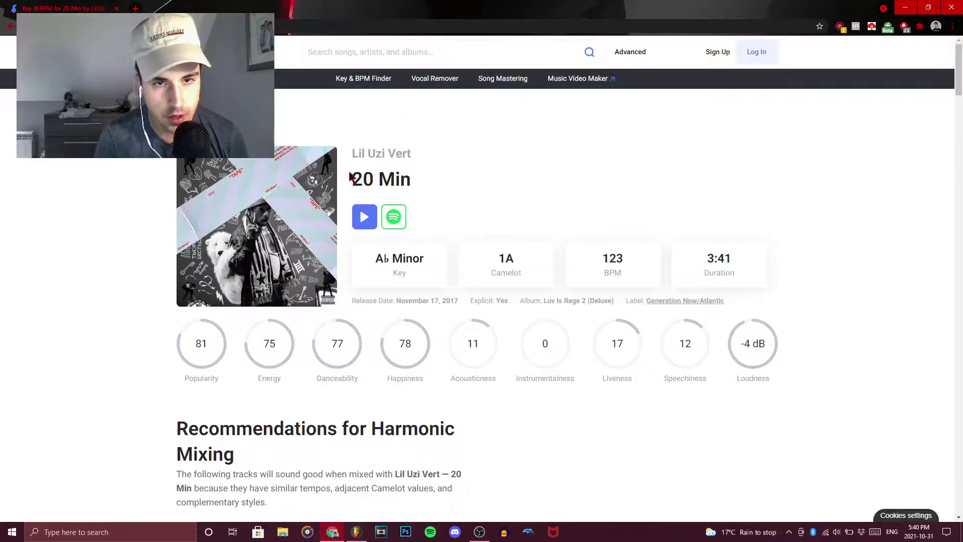
Confirm Tunebat lists '20 Min' as Ab Minor at 123 BPM, then return to Auto-Tune Pro.
{"action": "left_click_drag", "start_coordinate": [349, 177], "coordinate": [438, 275]}
{"action": "left_click", "coordinate": [419, 246]}
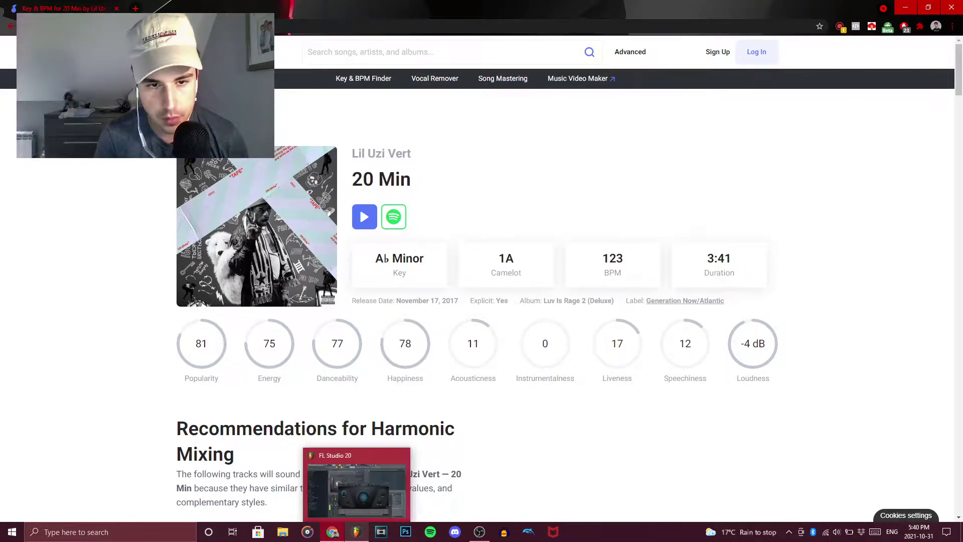
{"action": "left_click", "coordinate": [356, 532]}
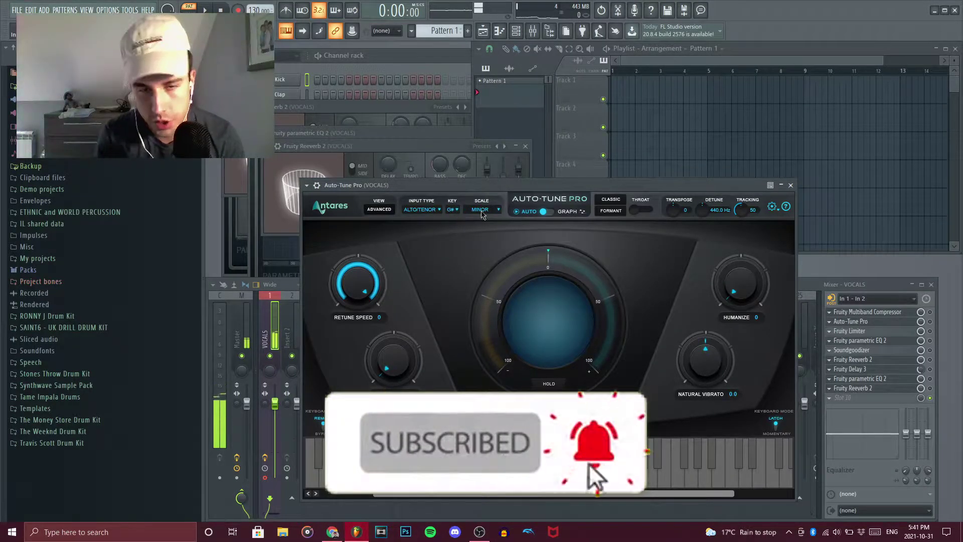
{"action": "left_click", "coordinate": [435, 212]}
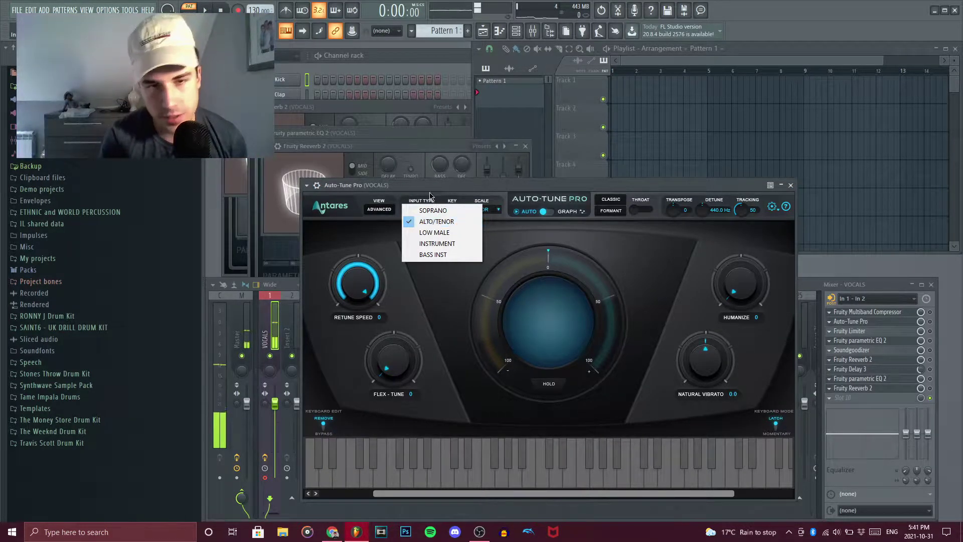
{"action": "left_click", "coordinate": [423, 189]}
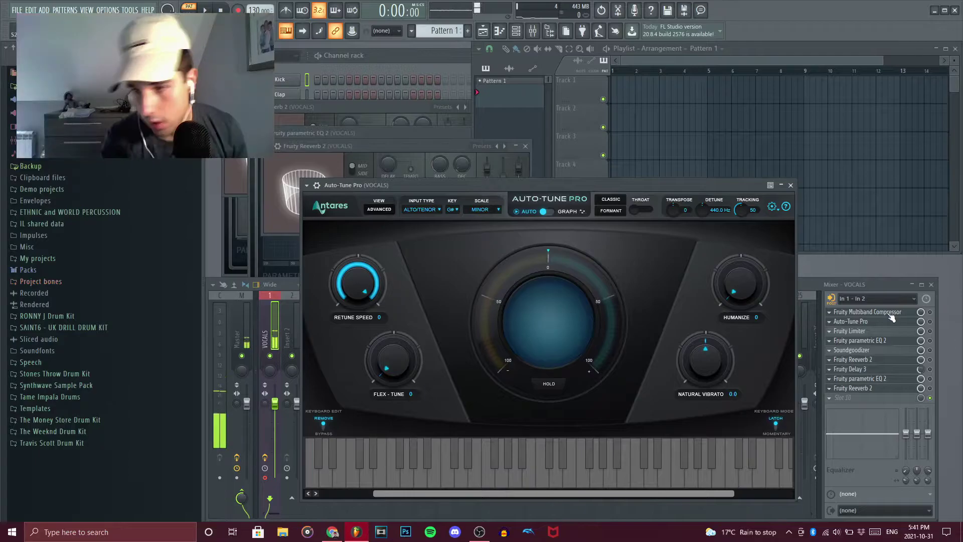
{"action": "left_click", "coordinate": [923, 320]}
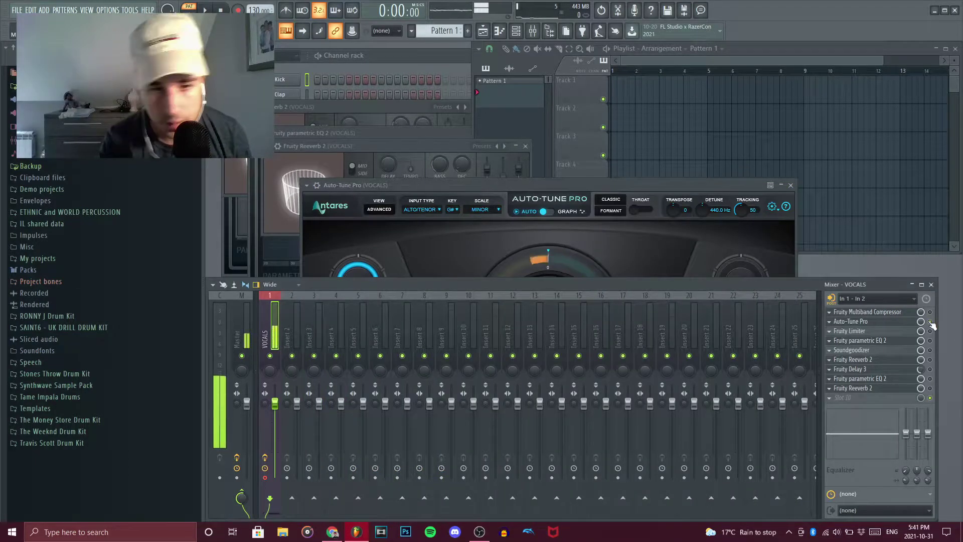
{"action": "left_click", "coordinate": [640, 186]}
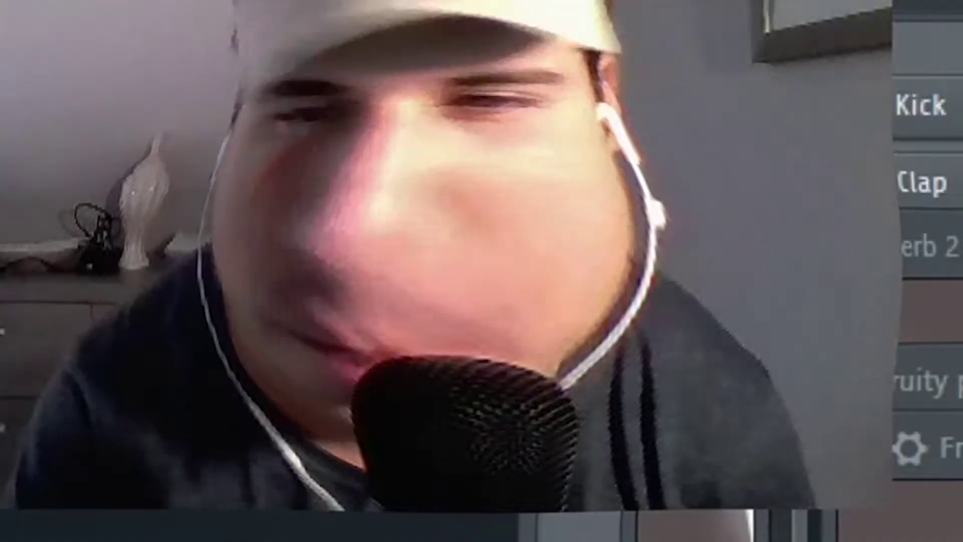
Open the Fruity Multiband Compressor on VOCALS, leaving its slot's Replace menu unused.
{"action": "left_click", "coordinate": [844, 312]}
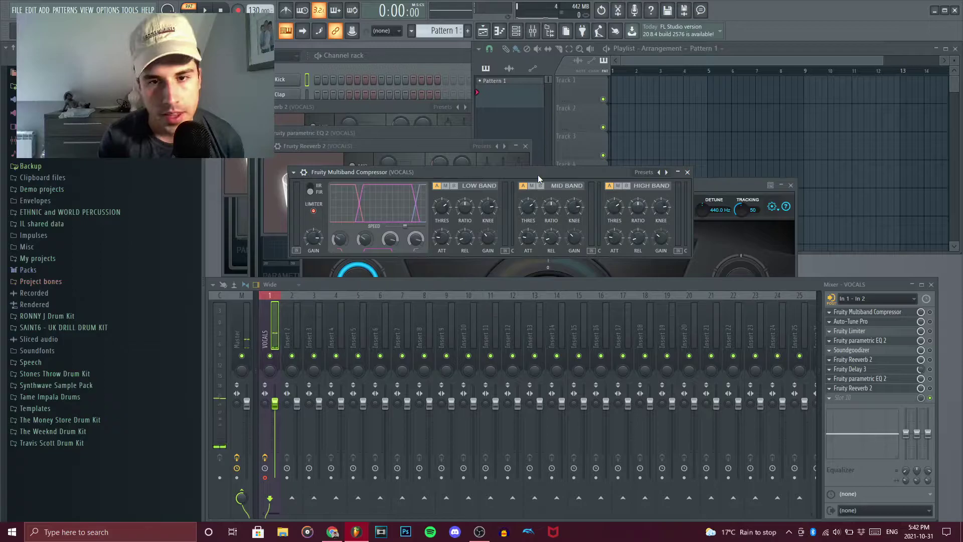
{"action": "left_click", "coordinate": [830, 313]}
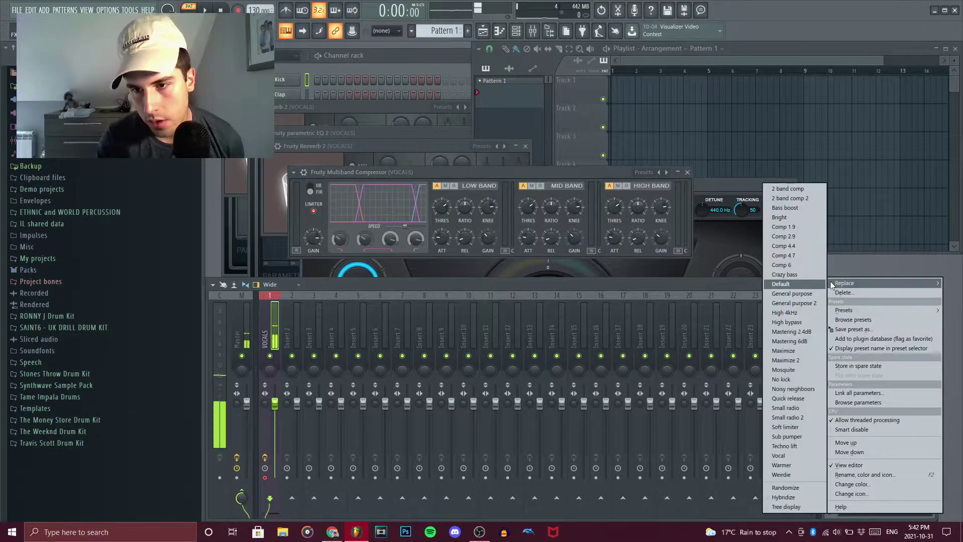
{"action": "mouse_move", "coordinate": [853, 283]}
{"action": "left_click", "coordinate": [583, 173]}
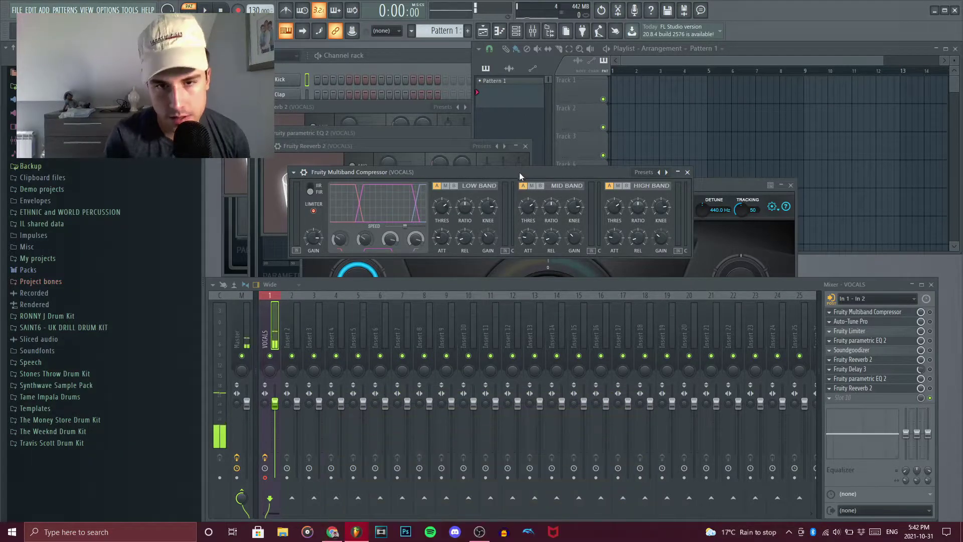
Enable the Fruity Multiband Compressor and load its 'Bright' preset.
{"action": "left_click", "coordinate": [648, 173]}
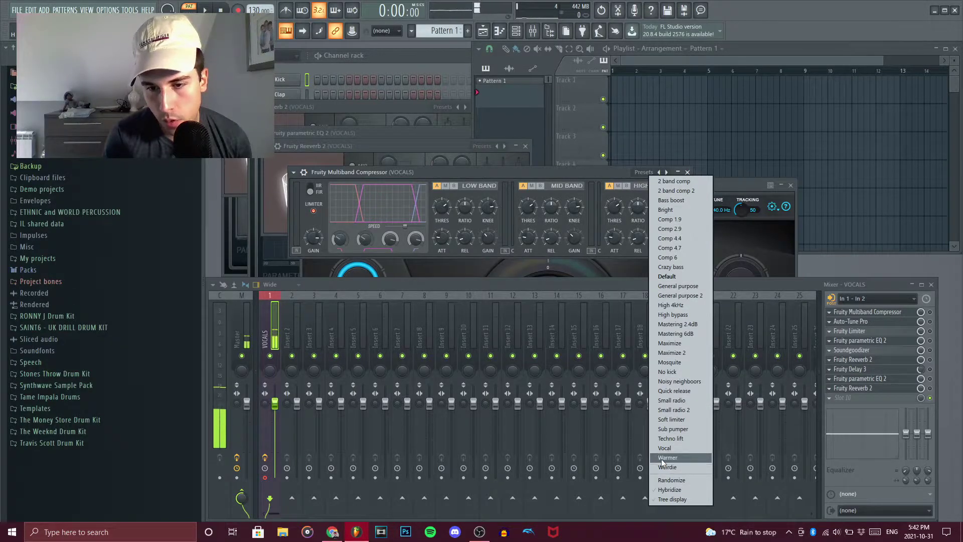
{"action": "left_click", "coordinate": [534, 177]}
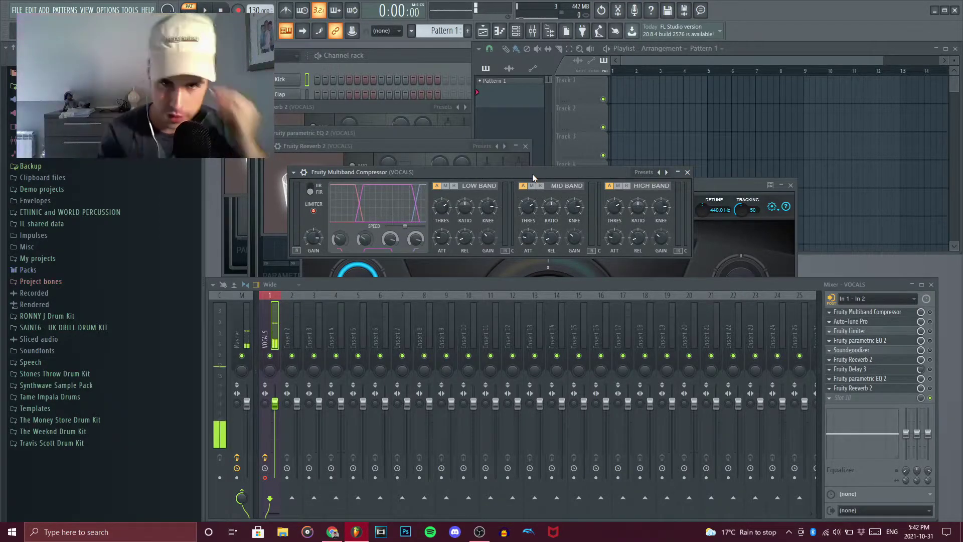
{"action": "left_click", "coordinate": [930, 313]}
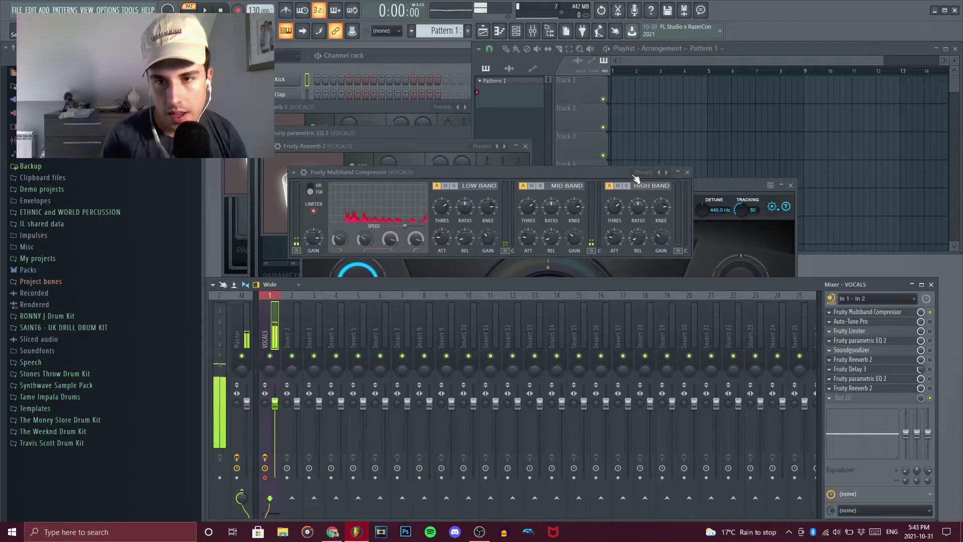
{"action": "left_click", "coordinate": [644, 172]}
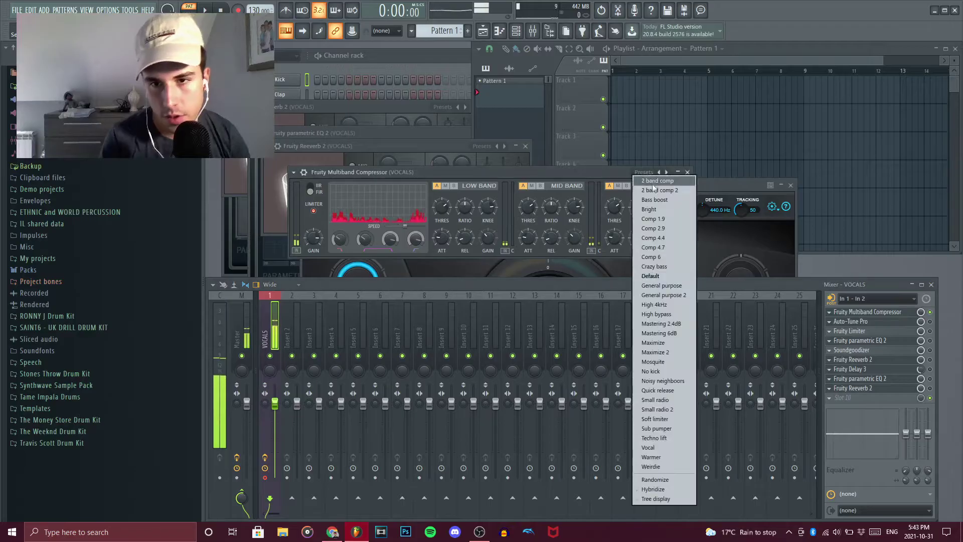
{"action": "left_click", "coordinate": [654, 209]}
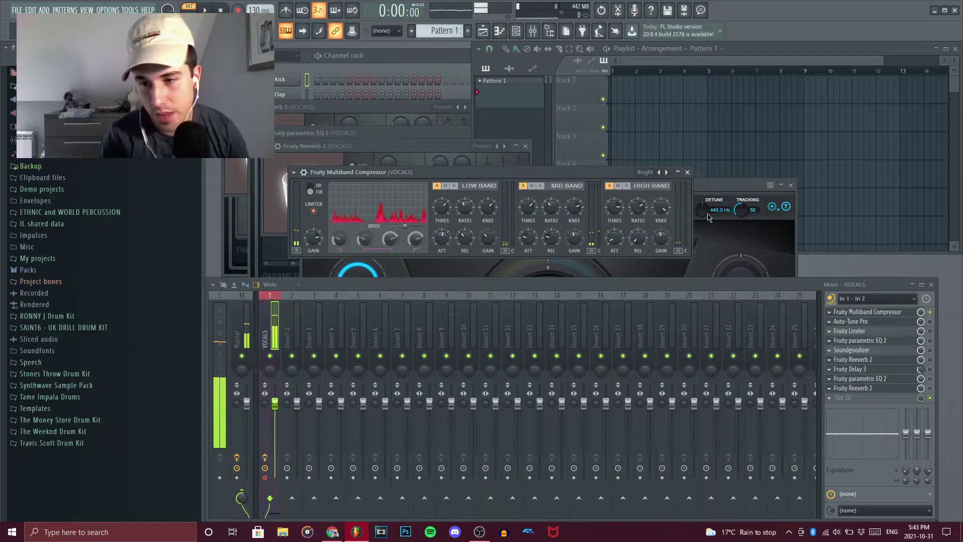
{"action": "left_click", "coordinate": [930, 322]}
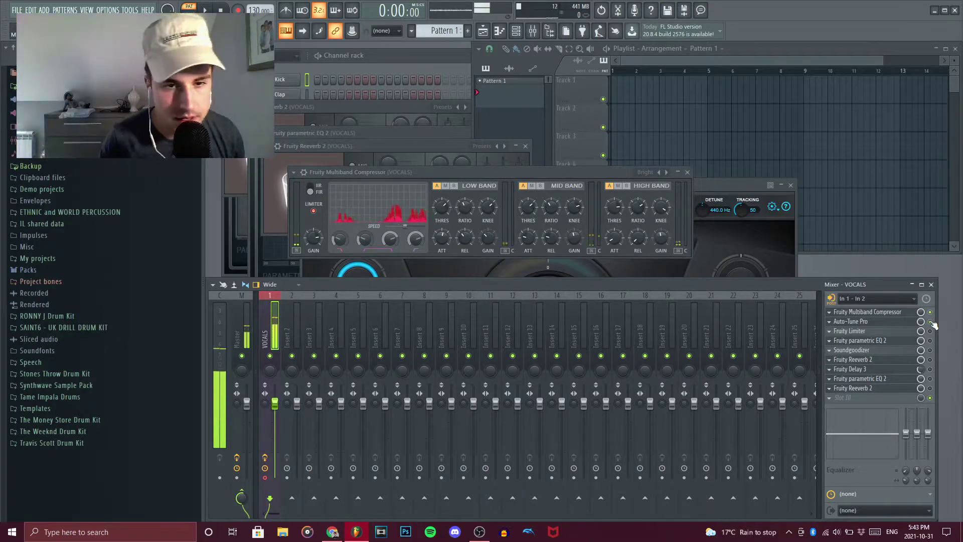
Open and toggle the Fruity Limiter, then open the Fruity Parametric EQ 2 on VOCALS.
{"action": "left_click", "coordinate": [885, 331]}
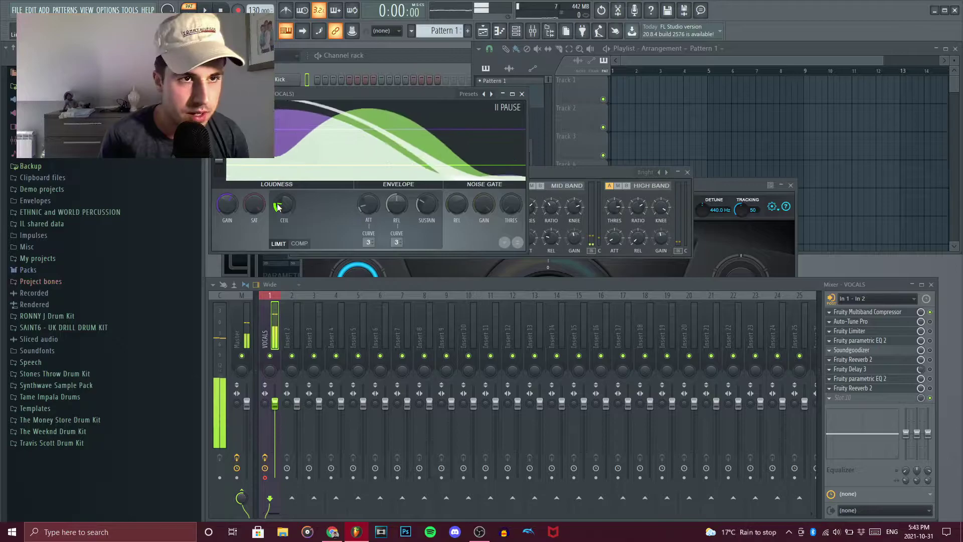
{"action": "left_click", "coordinate": [930, 331]}
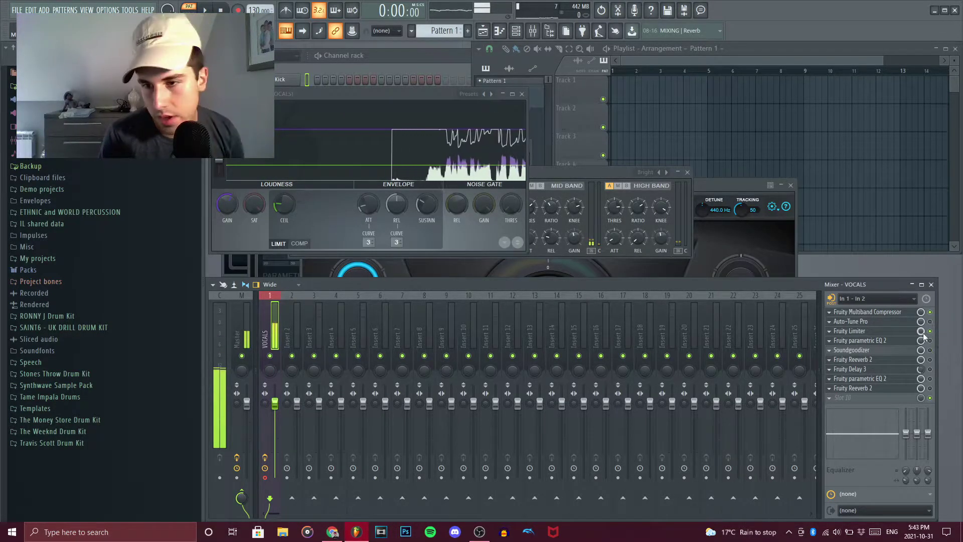
{"action": "left_click", "coordinate": [932, 340]}
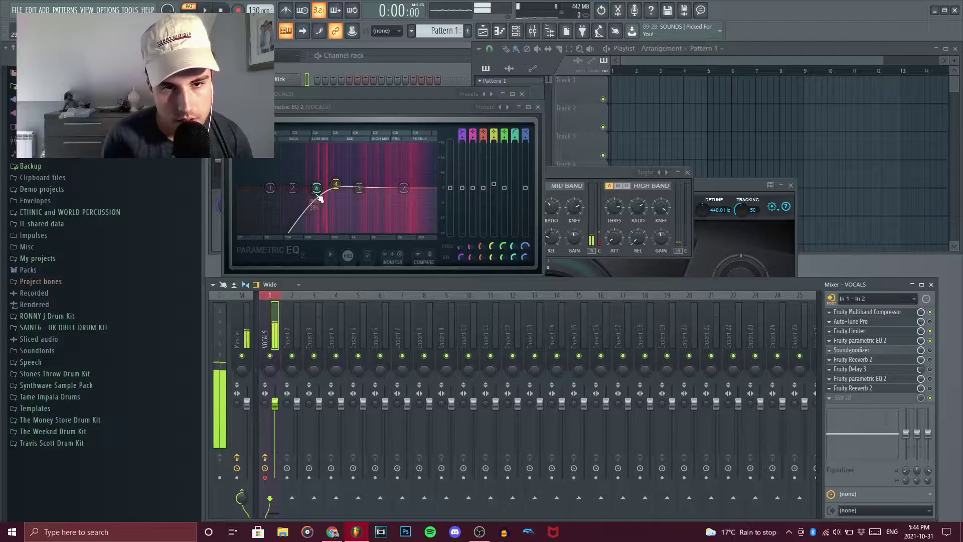
Reset the EQ to its Default preset and turn band 3 into a low-cut filter.
{"action": "left_click", "coordinate": [491, 107]}
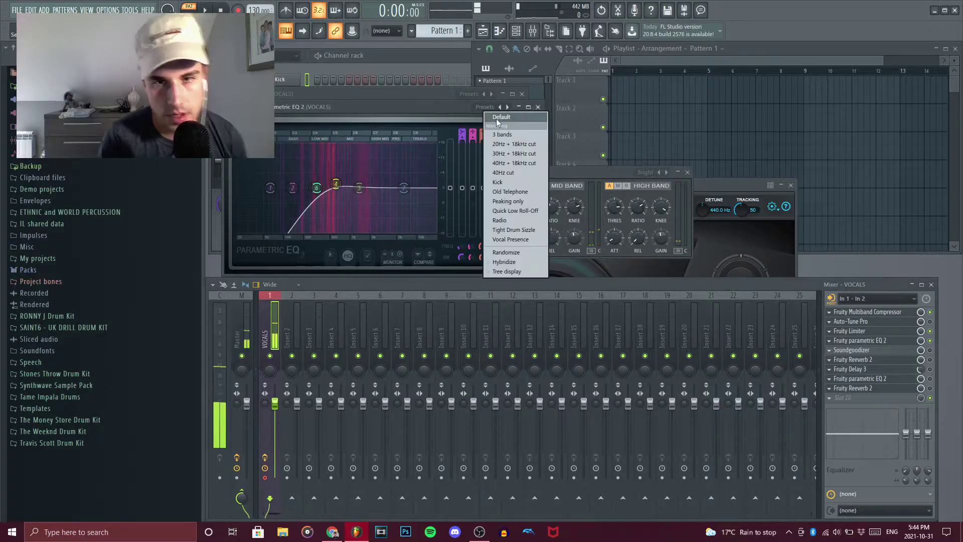
{"action": "left_click", "coordinate": [498, 116]}
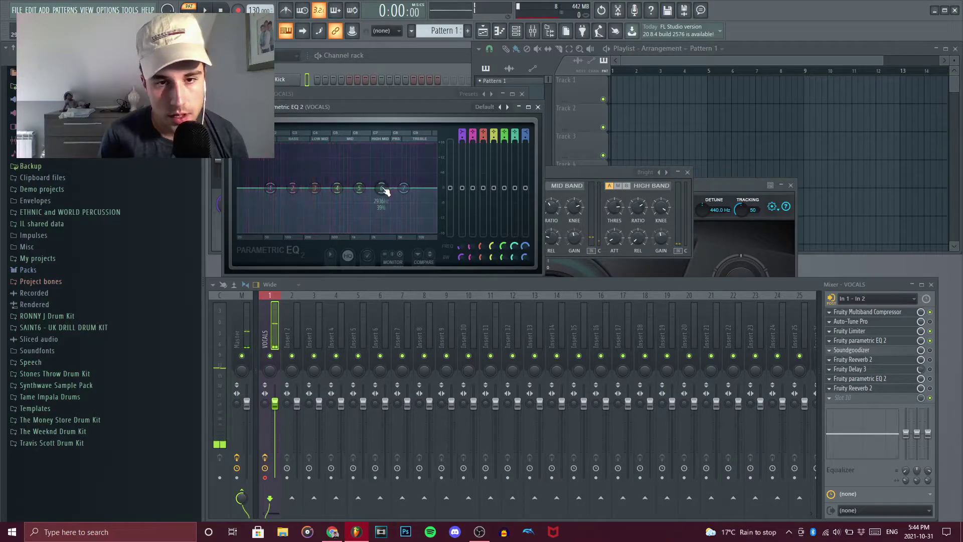
{"action": "right_click", "coordinate": [314, 188]}
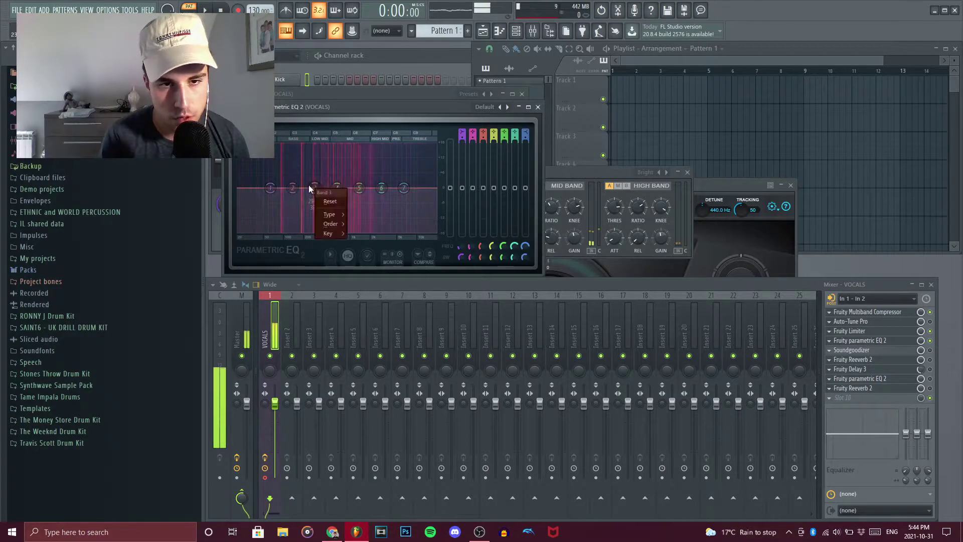
{"action": "mouse_move", "coordinate": [340, 215]}
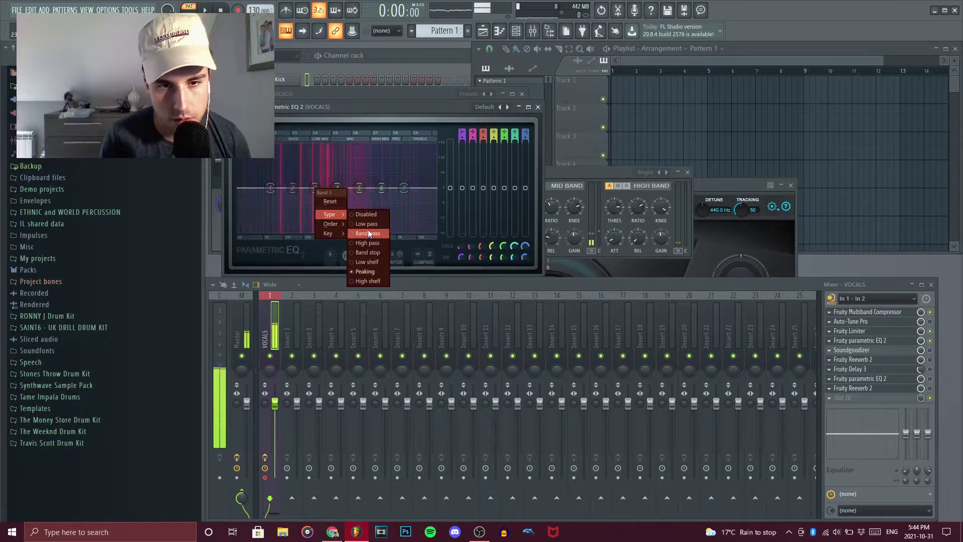
{"action": "left_click", "coordinate": [366, 223]}
Make band 3's low cut much steeper and move it down to about 170 Hz.
{"action": "right_click", "coordinate": [315, 189]}
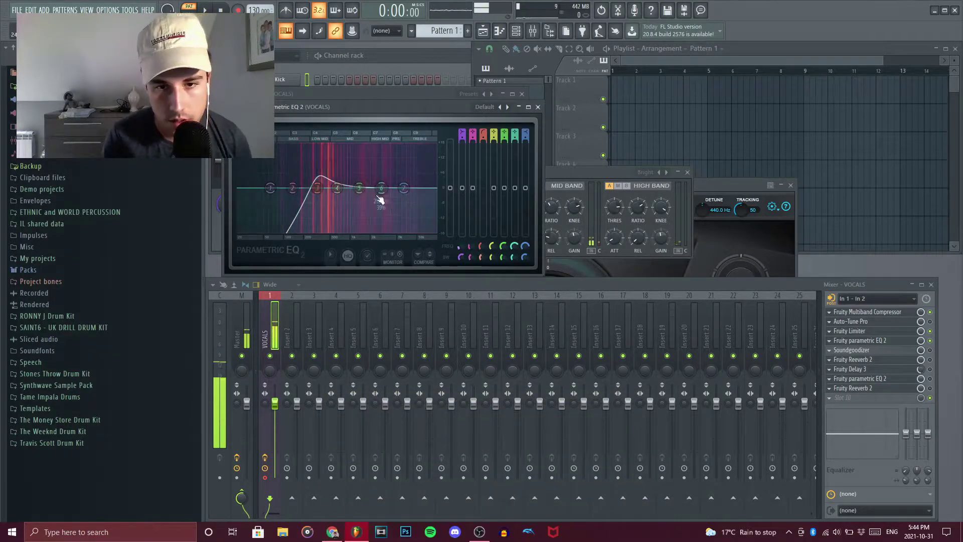
{"action": "scroll", "coordinate": [317, 188], "scroll_direction": "down", "scroll_amount": 3}
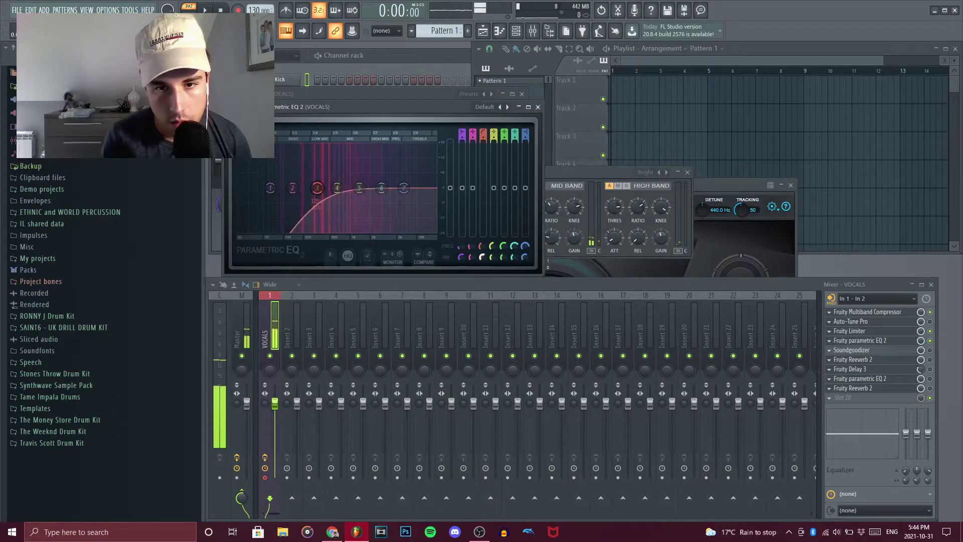
{"action": "right_click", "coordinate": [317, 187]}
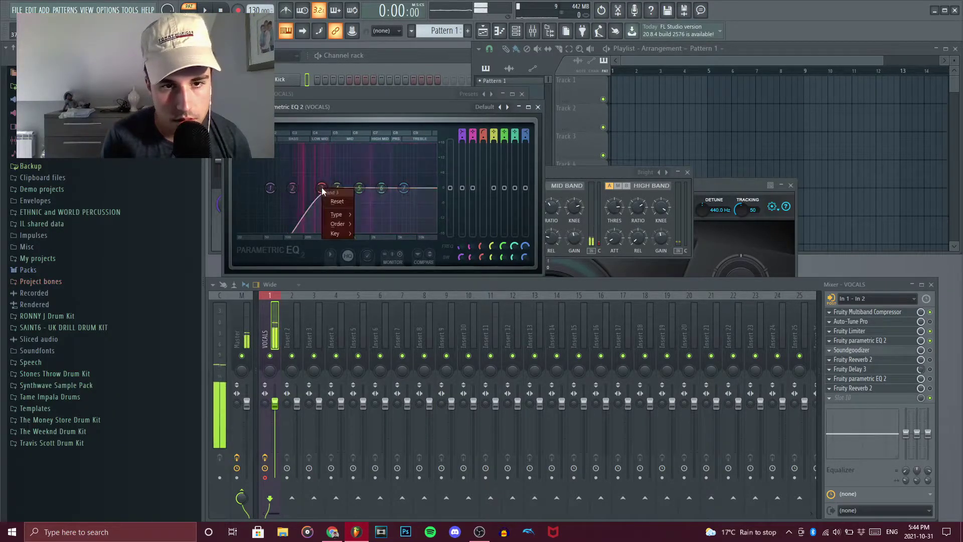
{"action": "left_click", "coordinate": [370, 224]}
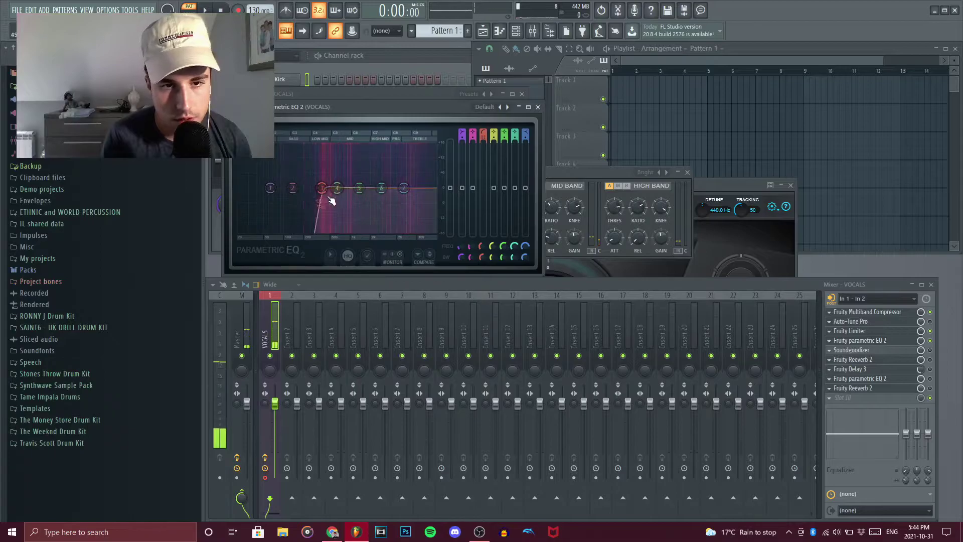
{"action": "left_click_drag", "start_coordinate": [321, 187], "coordinate": [306, 188]}
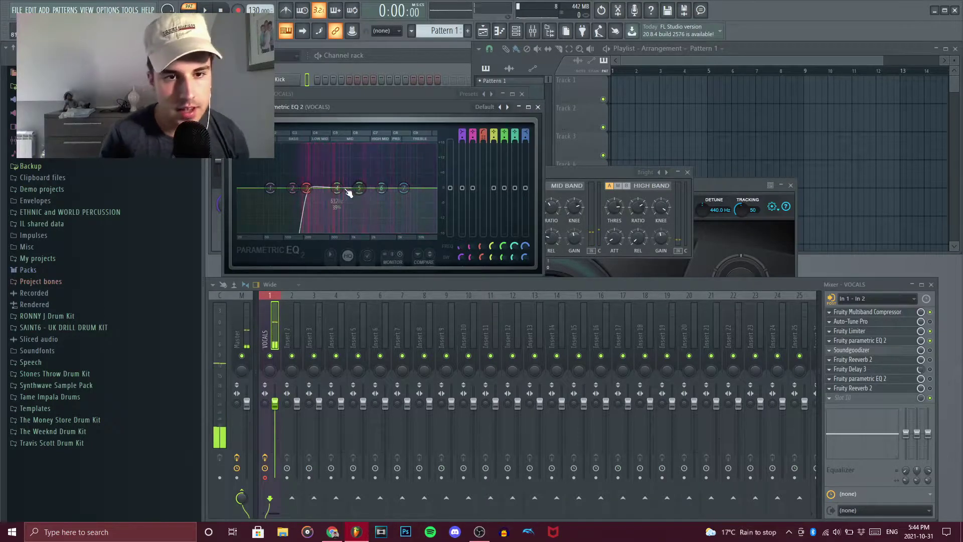
{"action": "left_click_drag", "start_coordinate": [306, 188], "coordinate": [301, 188]}
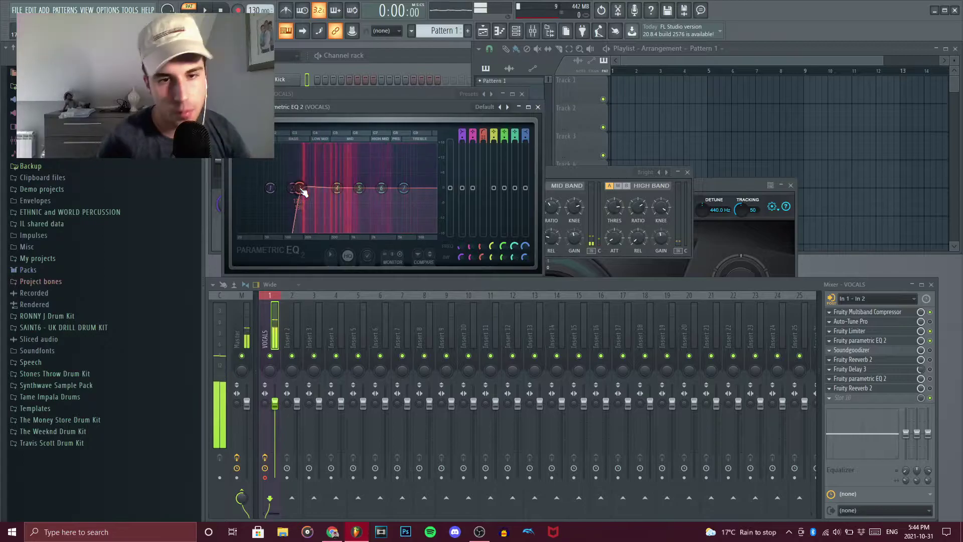
Open Soundgoodizer and switch the compressor, EQ and Soundgoodizer slots back on.
{"action": "left_click", "coordinate": [862, 350]}
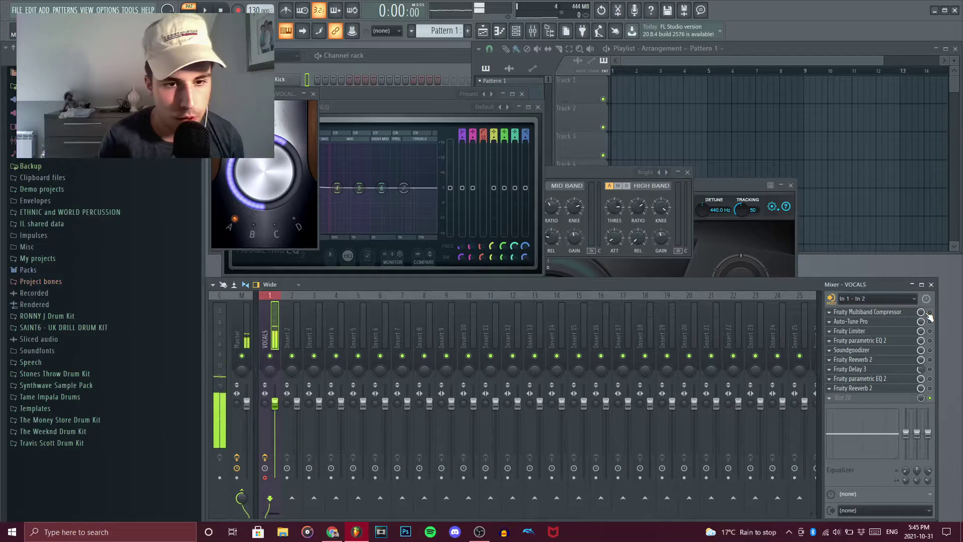
{"action": "left_click_drag", "start_coordinate": [929, 315], "coordinate": [934, 353]}
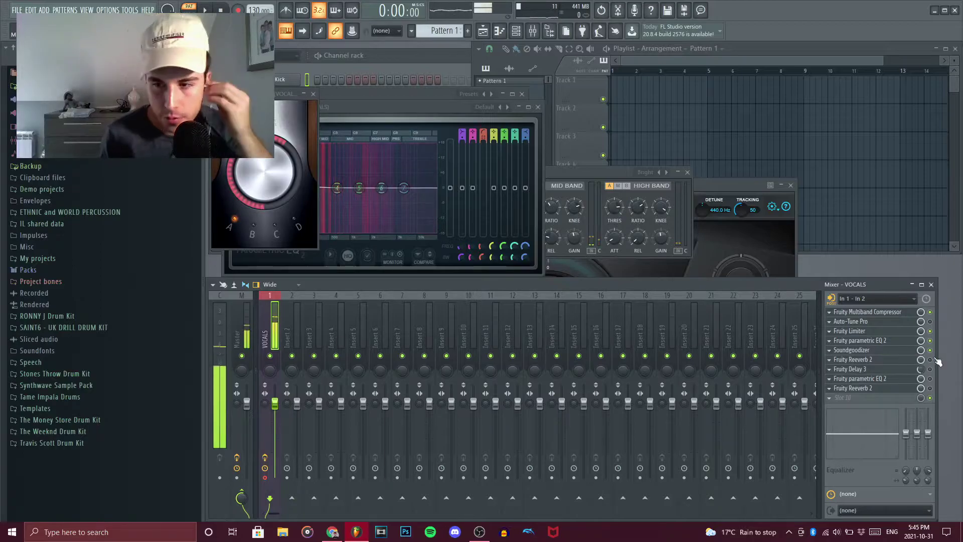
Open the Fruity Reeverb 2 window from the VOCALS insert.
{"action": "left_click", "coordinate": [867, 360]}
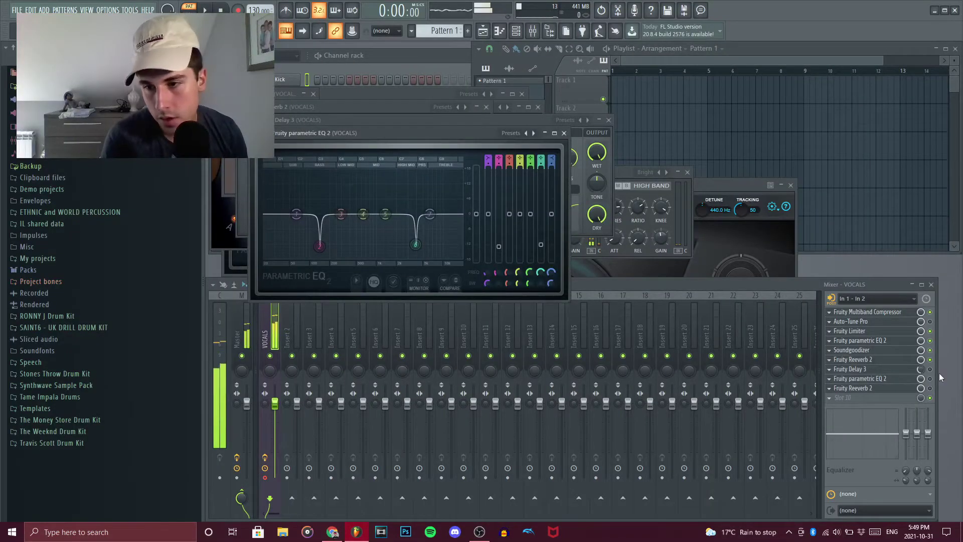
Bring the FL Studio mixer in front of the open plugin windows.
{"action": "left_click", "coordinate": [934, 383]}
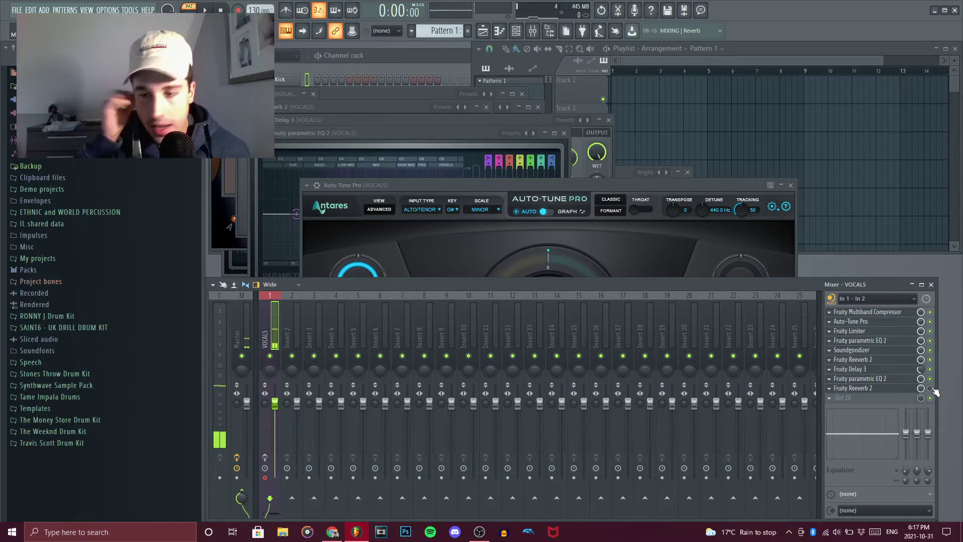
Disable the final Fruity Reeverb 2 slot in the VOCALS insert's effect chain.
{"action": "left_click", "coordinate": [930, 388]}
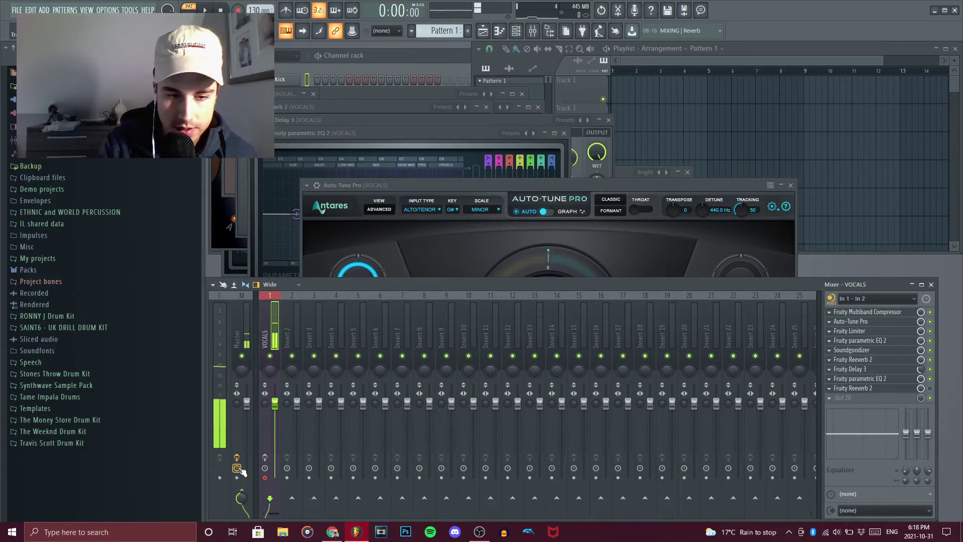